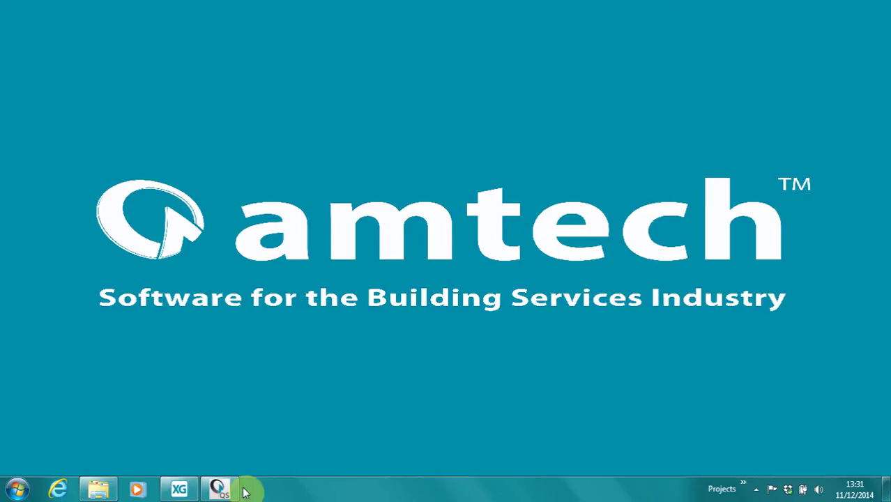
Step: Bring QuickScale forward and open the Drawing 2!.pdf floor plan
mouse_move(218, 489)
click(394, 359)
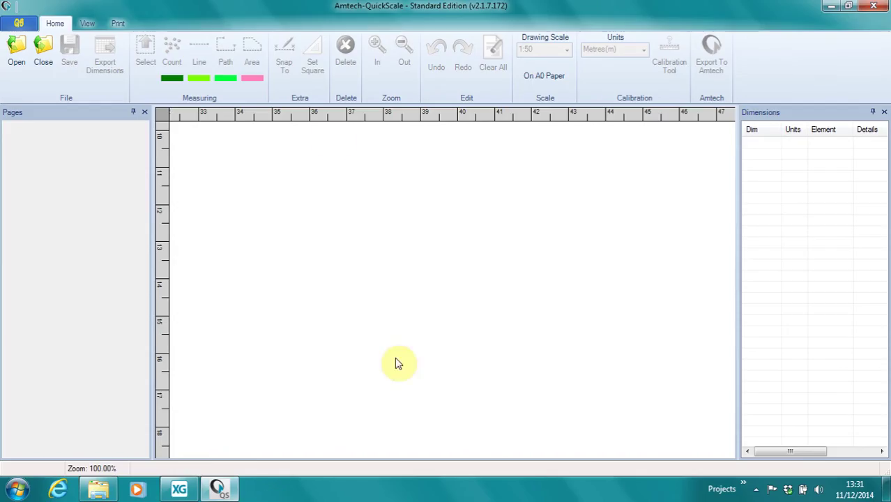
click(15, 53)
double_click(129, 126)
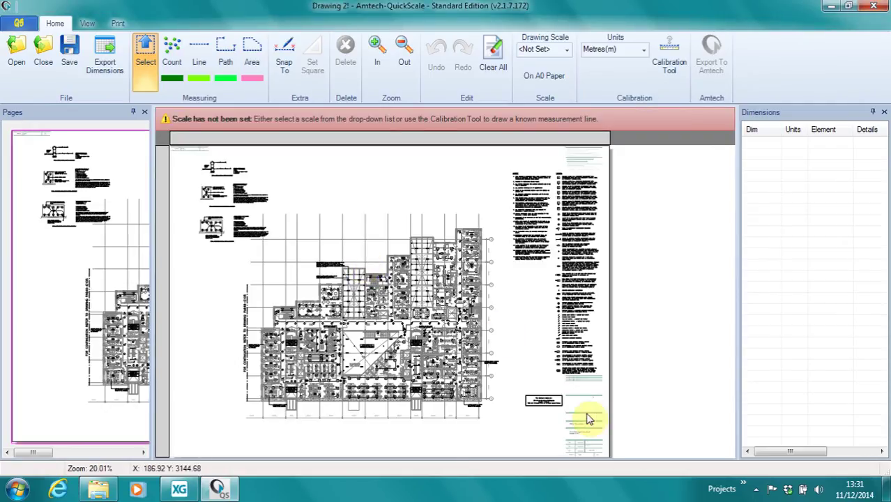
Step: Set Drawing 2! to a 1:50 scale in metres and zoom in to 50%
click(566, 54)
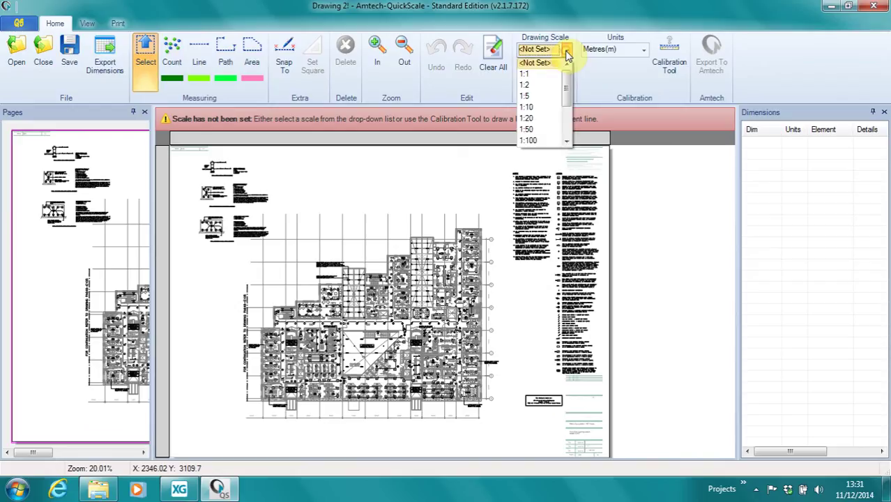
click(539, 131)
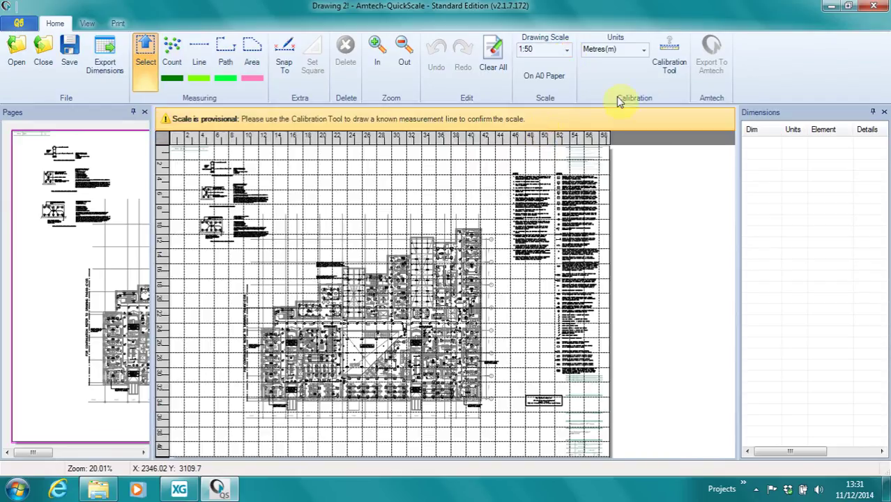
click(643, 50)
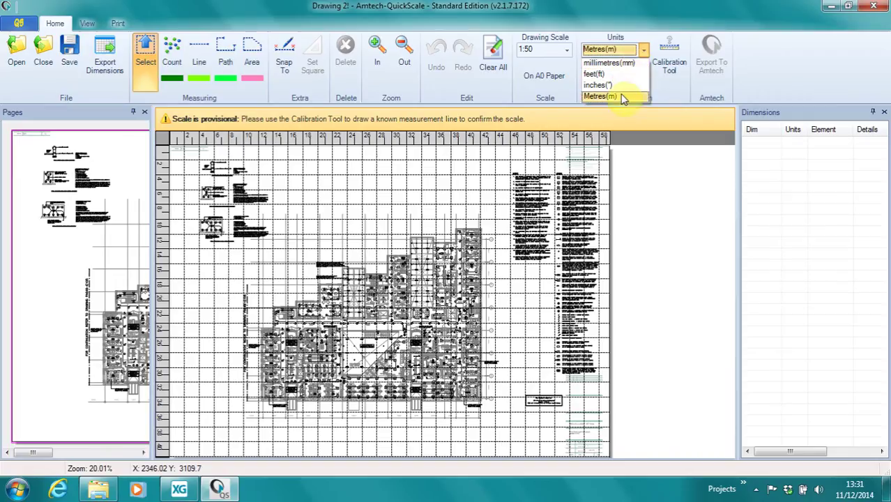
click(599, 97)
click(376, 49)
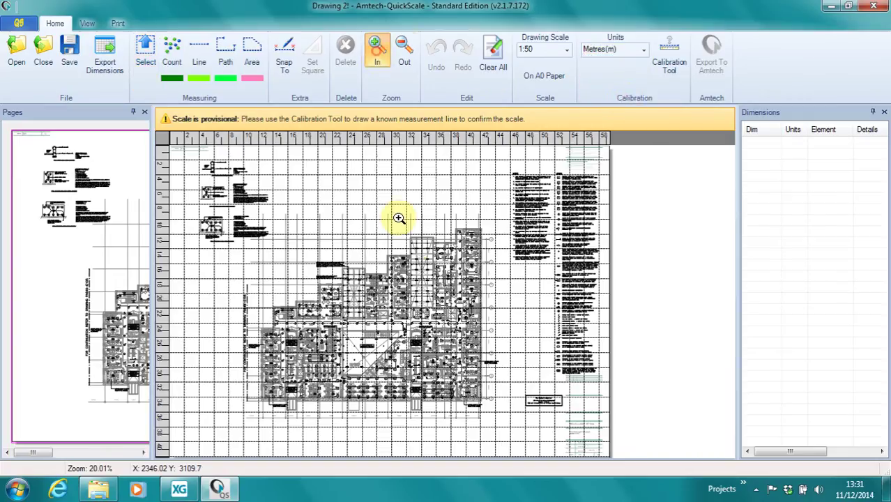
click(418, 241)
click(467, 264)
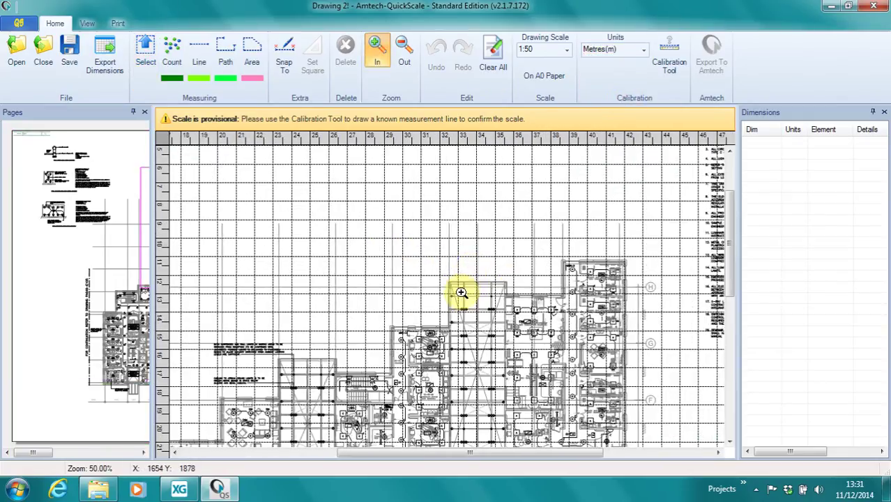
Step: Draw a calibration line along a known dimension and confirm it as 3.21 metres
click(668, 56)
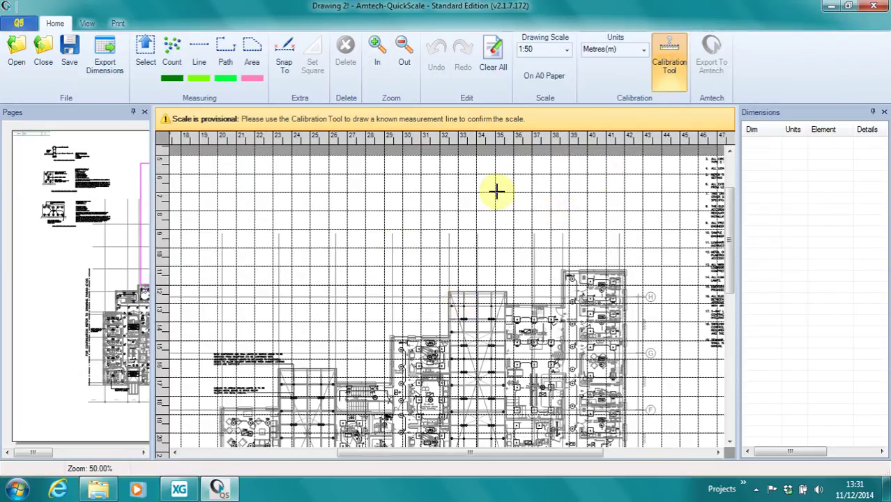
drag(390, 337, 450, 337)
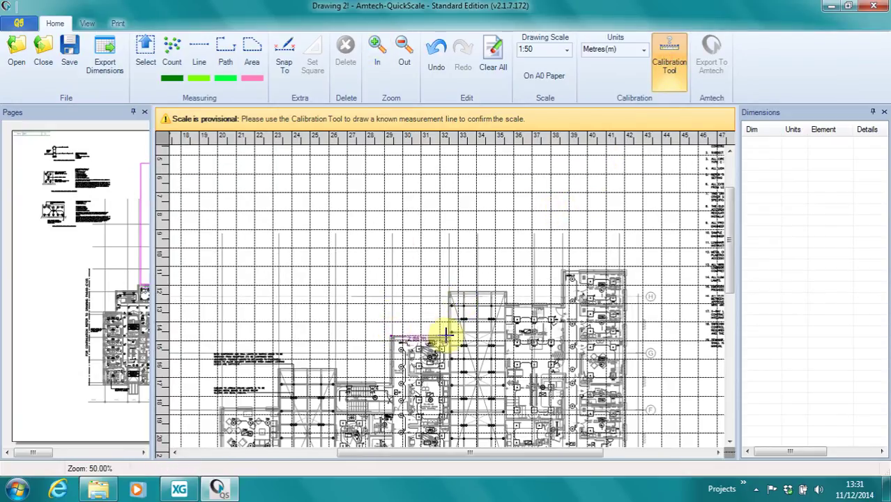
click(450, 337)
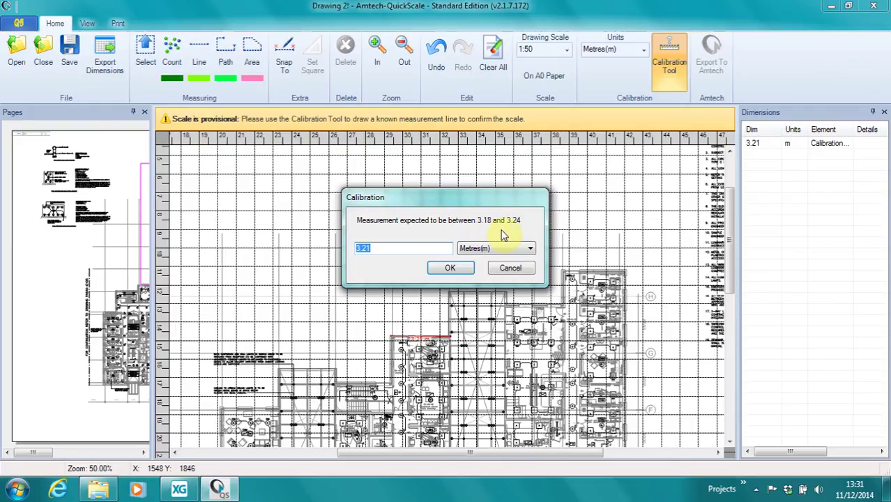
click(417, 248)
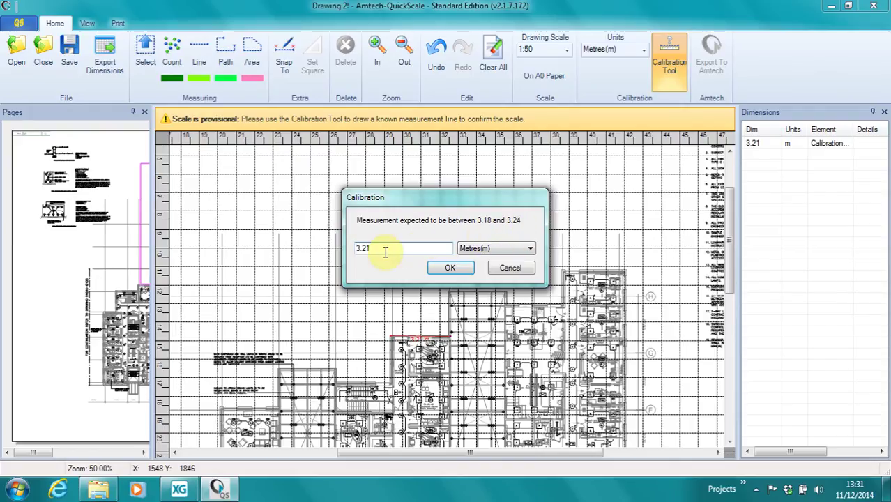
click(448, 268)
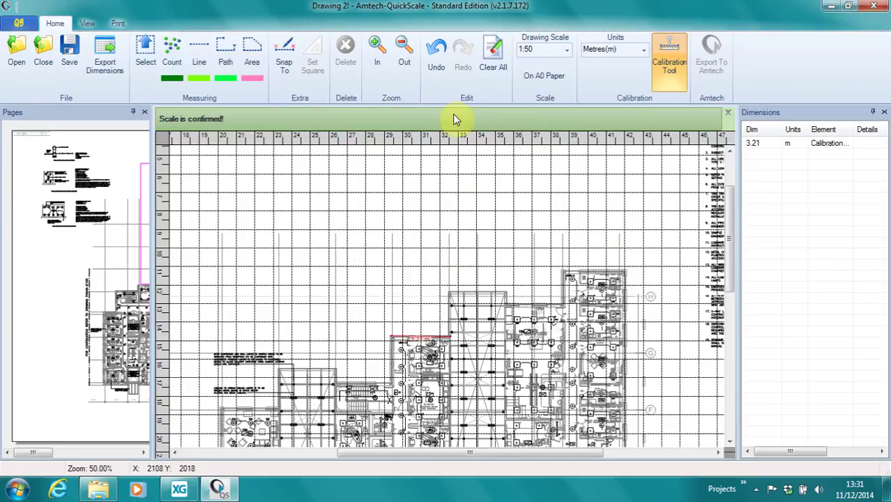
Step: Zoom in near grid line H and start a path down the cable run
click(382, 50)
click(587, 326)
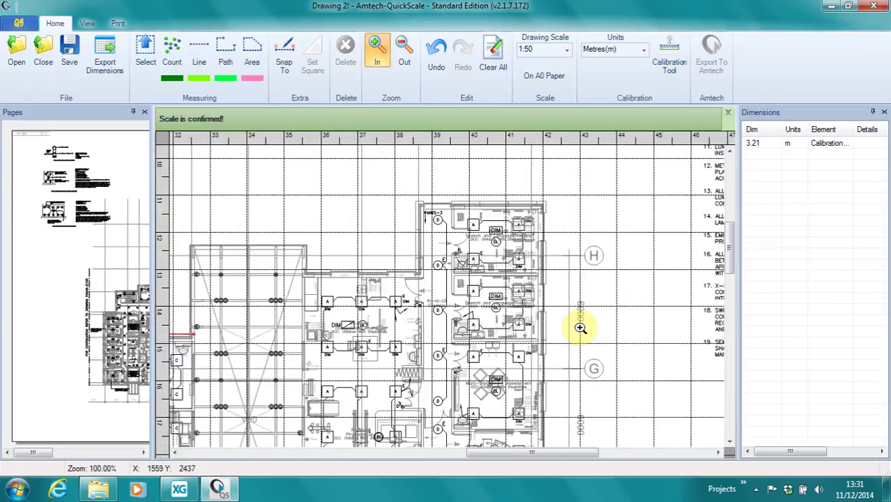
click(225, 52)
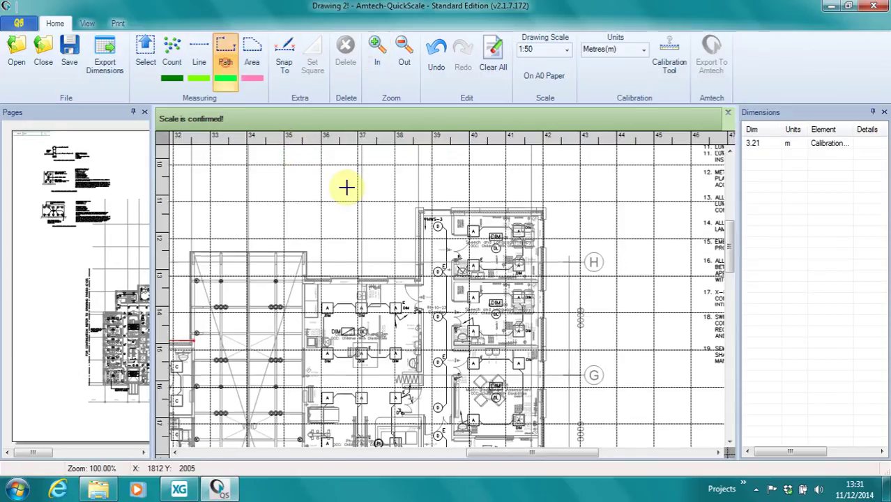
click(440, 223)
click(448, 236)
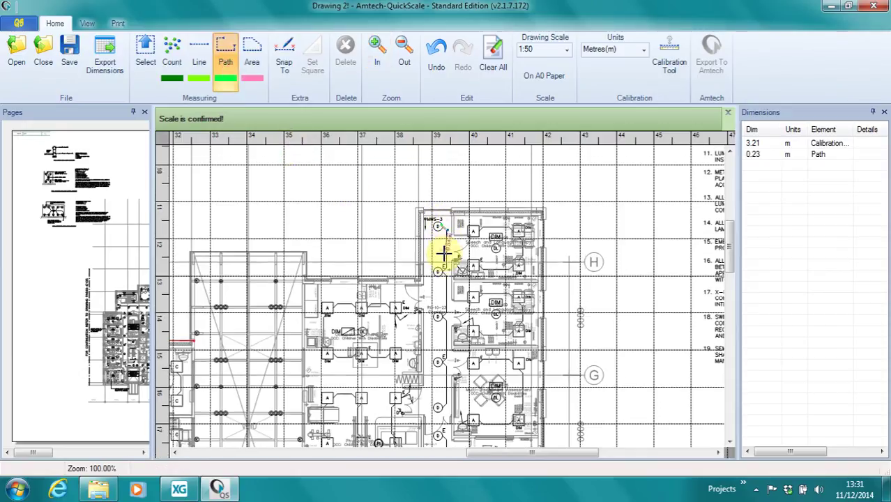
click(442, 270)
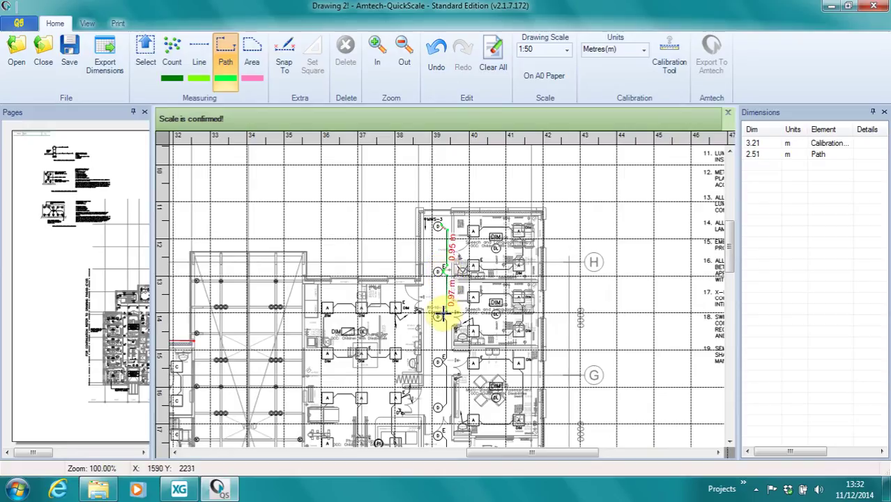
click(442, 315)
Step: Complete the 5.35 m cable path toward grid line G and export it to Amtech XG
click(442, 360)
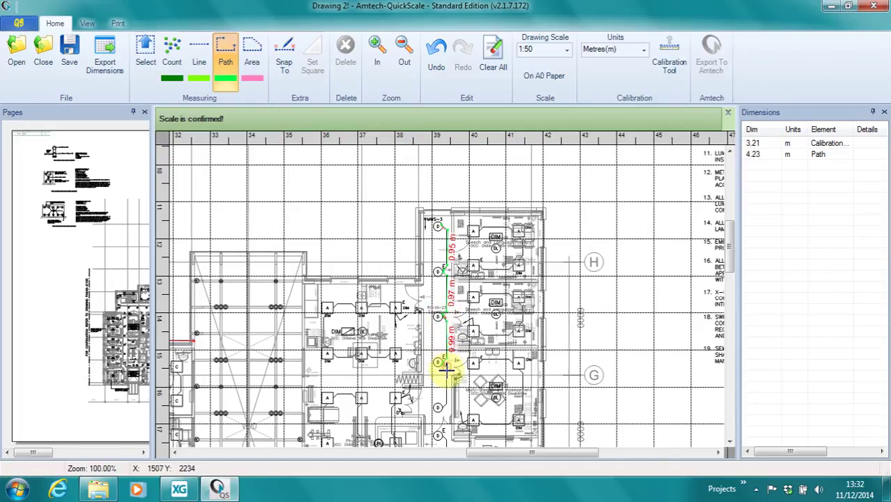
click(441, 406)
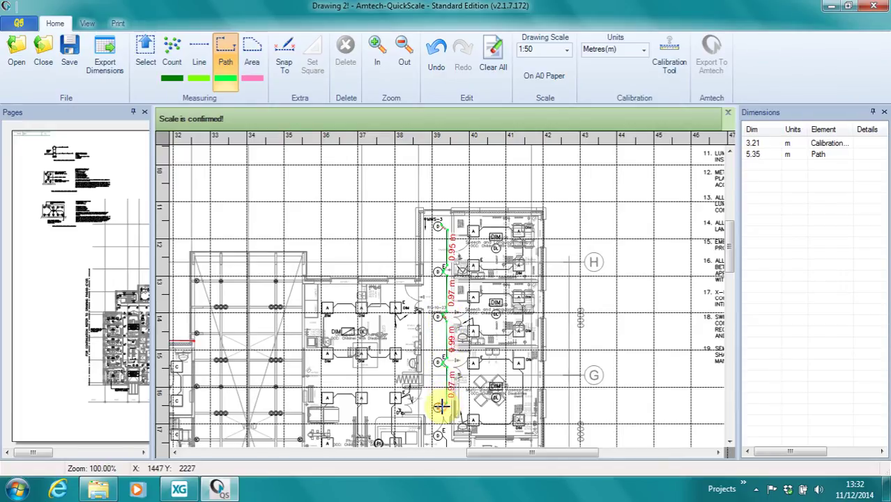
right_click(441, 406)
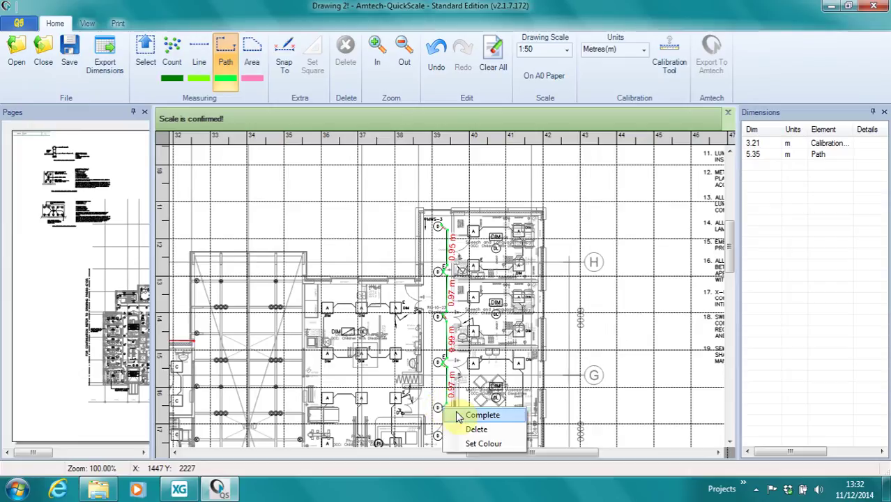
click(454, 412)
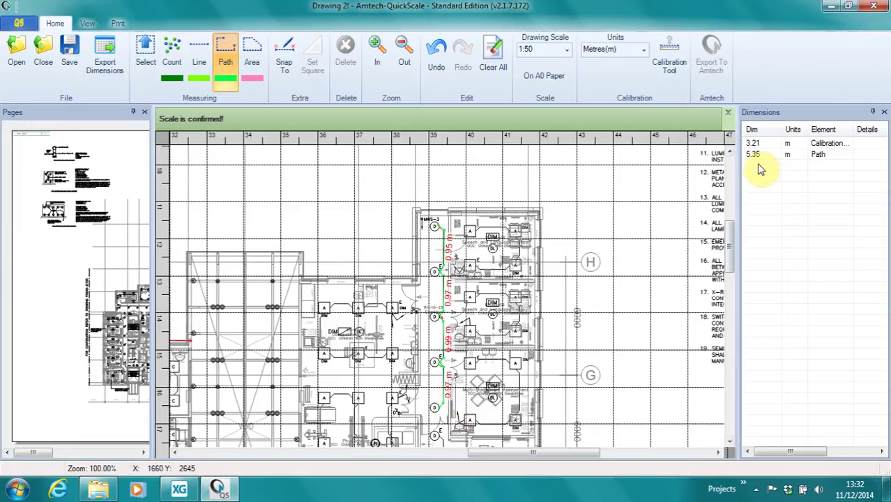
click(759, 154)
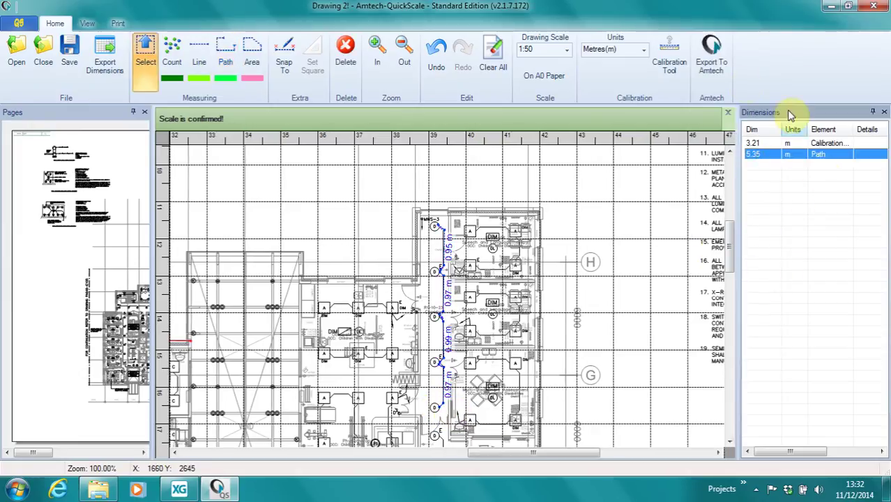
click(718, 72)
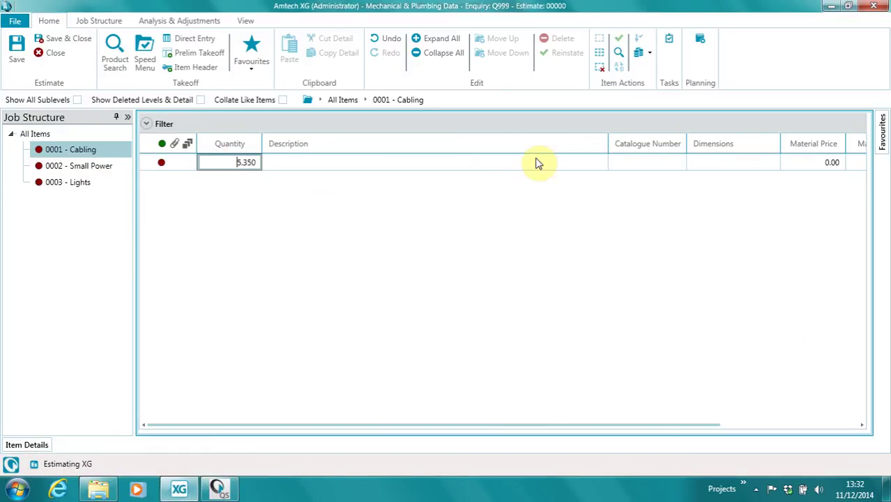
Step: Search catalogue number 6242bh and add the 1.5mm 6242BH cable to the Cabling line
click(626, 161)
text(6242bh)
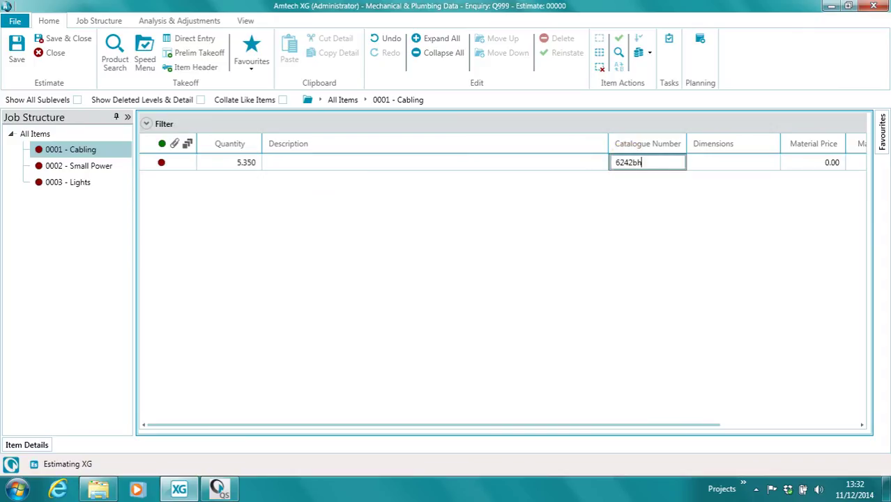
key(Return)
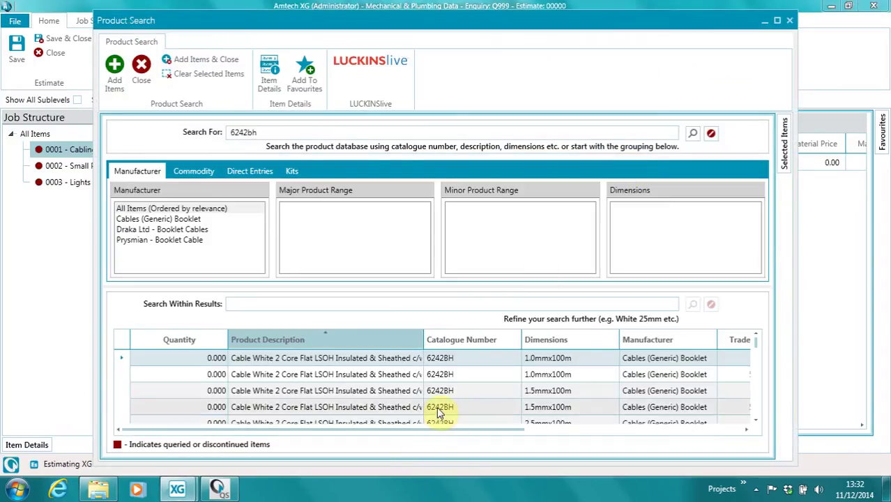
double_click(408, 407)
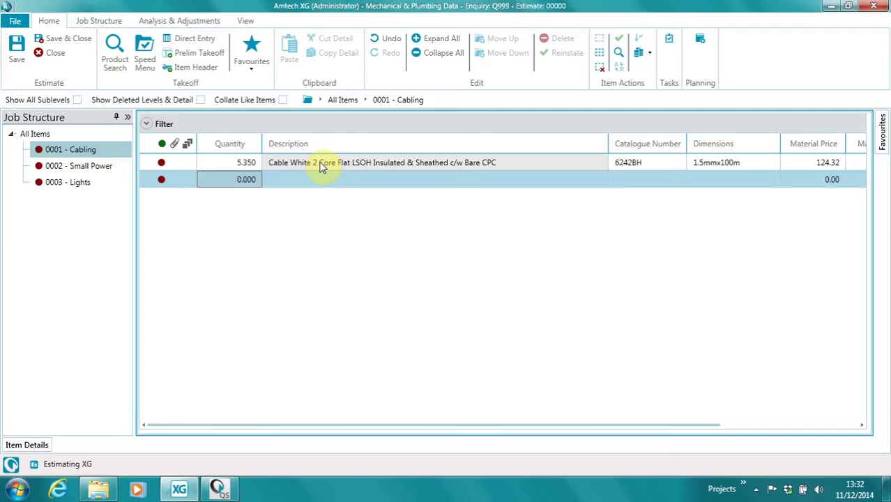
Step: Start a new quantity entry in the 0002 - Small Power level, then return to QuickScale
click(85, 166)
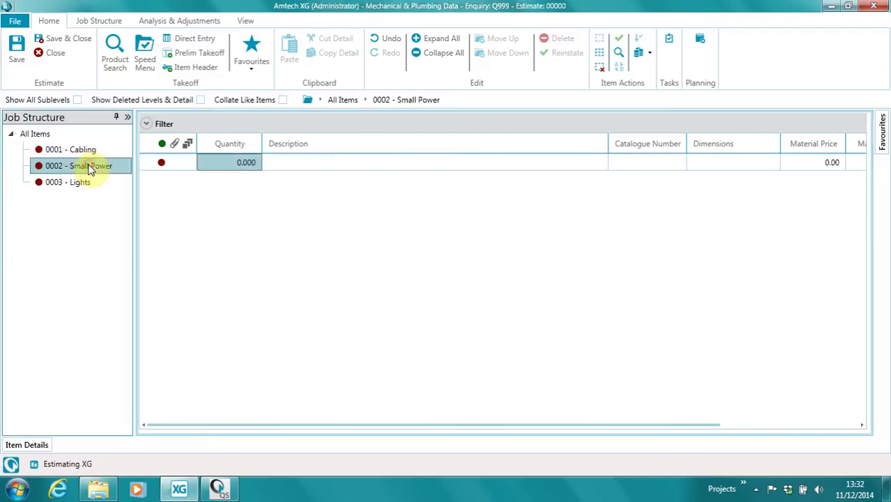
click(227, 164)
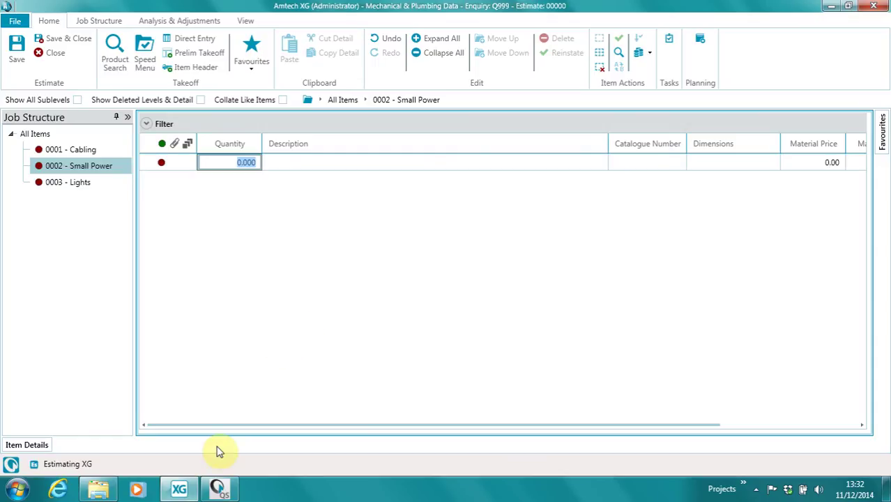
click(219, 488)
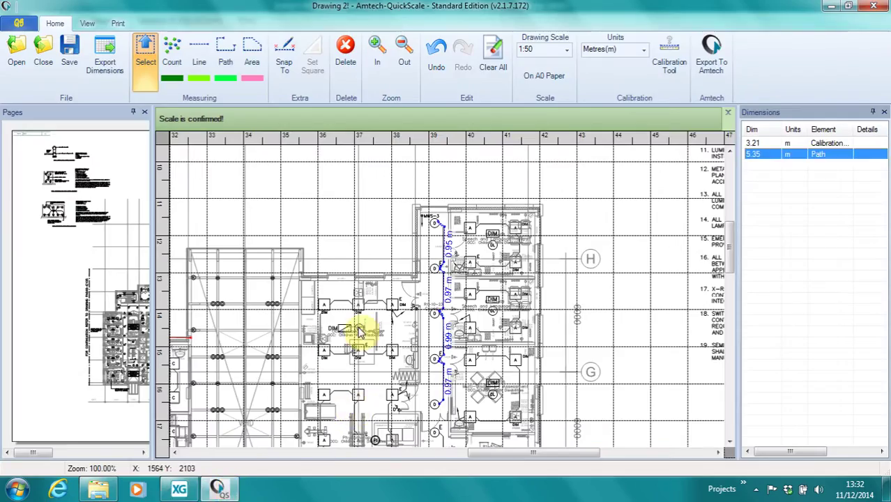
Step: Count the six symbols in the room left of the cable run and select the 6 Each count
click(172, 54)
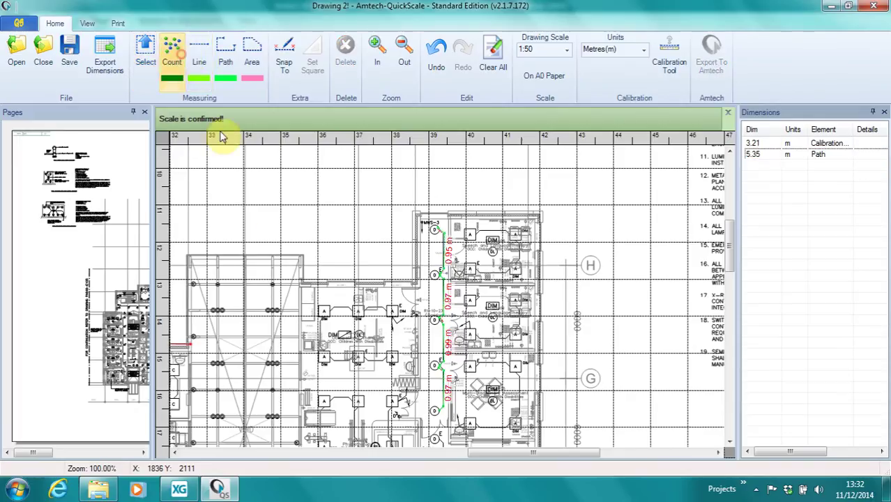
click(323, 311)
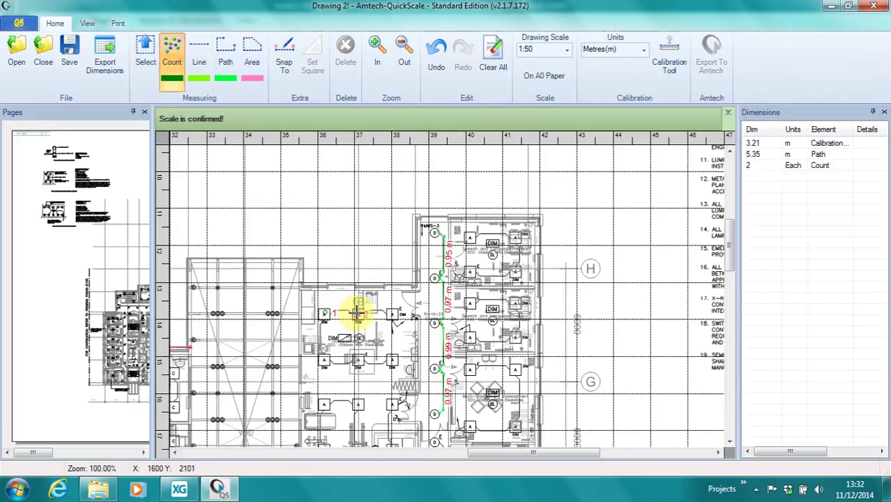
click(392, 361)
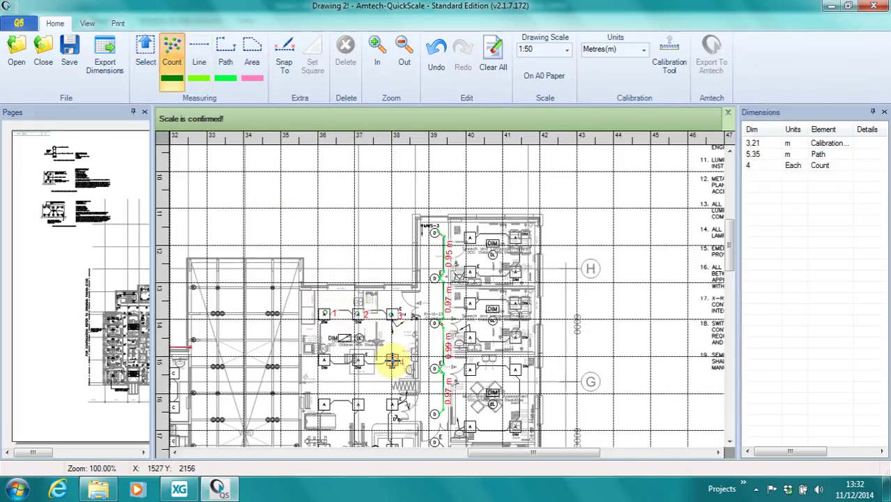
click(358, 360)
click(325, 359)
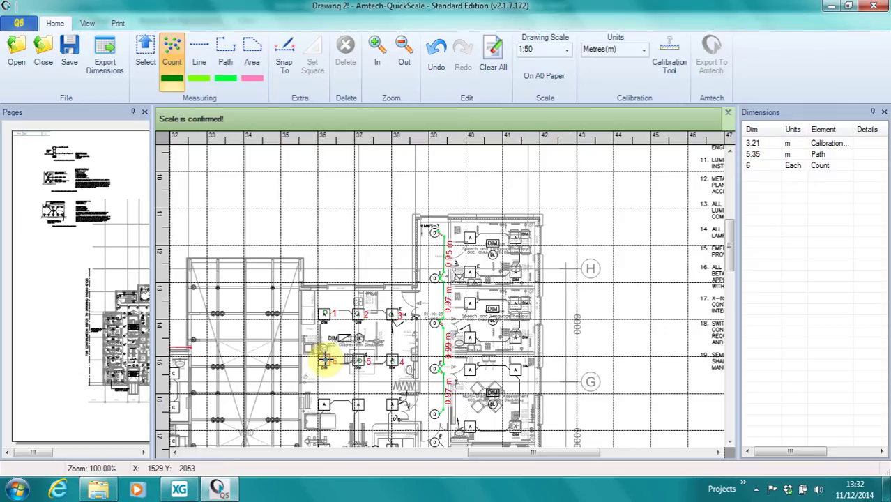
right_click(324, 359)
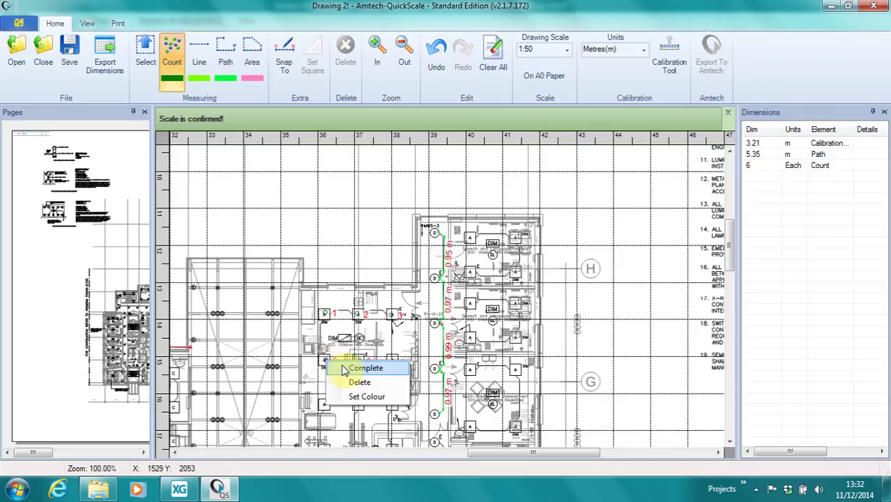
click(342, 367)
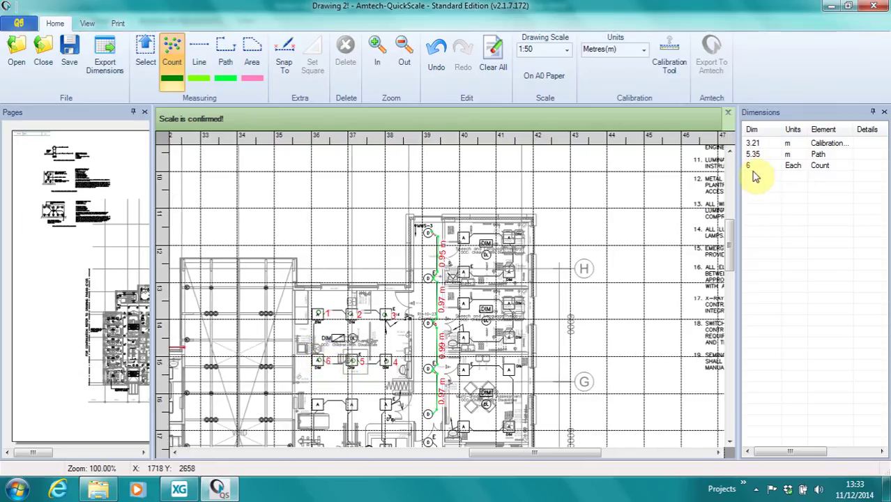
click(753, 165)
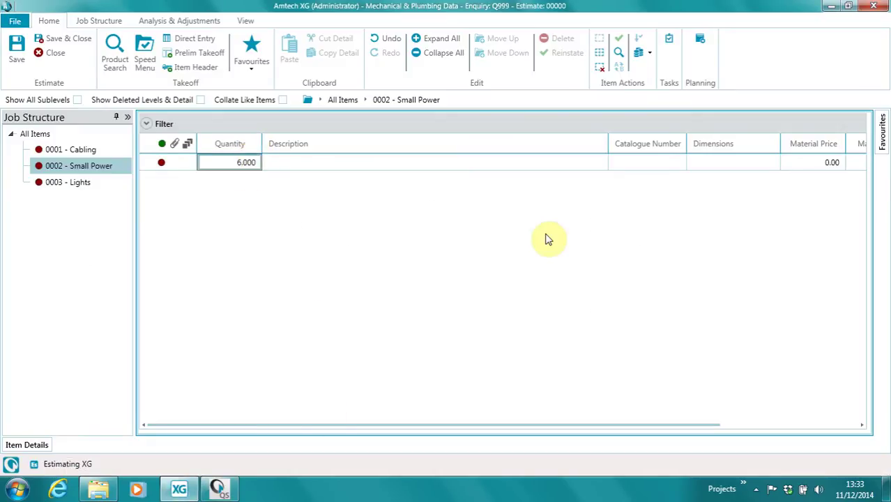
Step: Assign Box Steel 1 Gang Flush c/w KO (877ZIC) to the 6.000 Small Power line
click(642, 166)
text(877z)
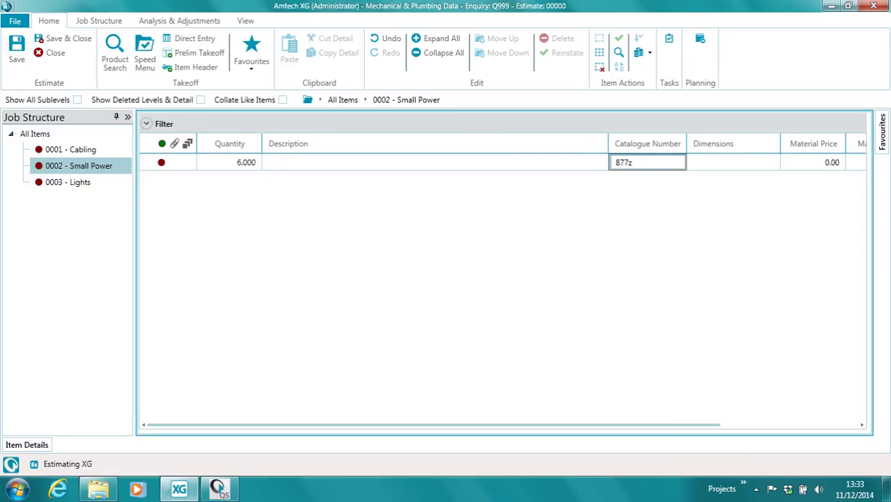
click(637, 168)
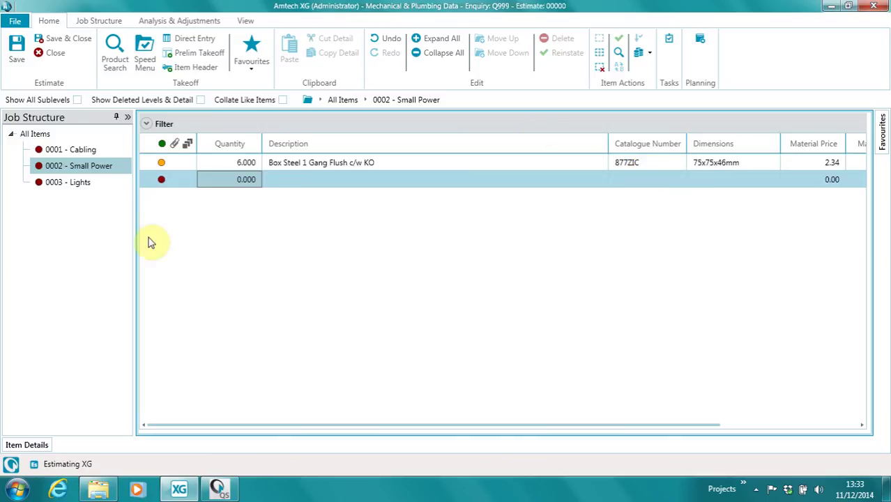
click(114, 49)
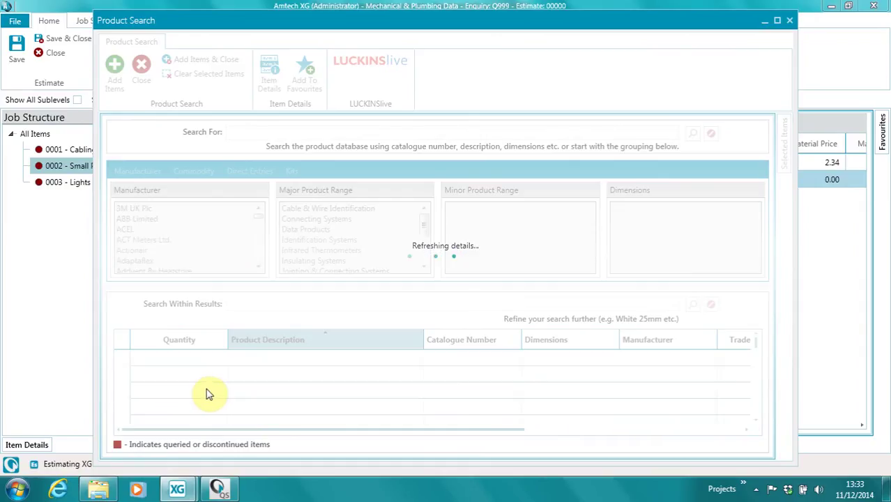
Step: Filter products to ACEL Wiring Accessories 35mm Dry Line Boxes and pick Box White 1 Gang Dry Lining
click(125, 231)
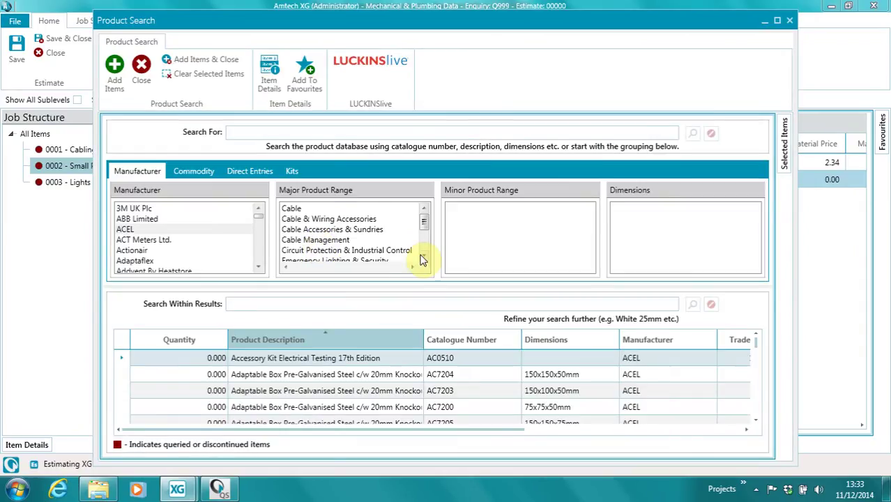
click(423, 255)
click(423, 255)
click(352, 251)
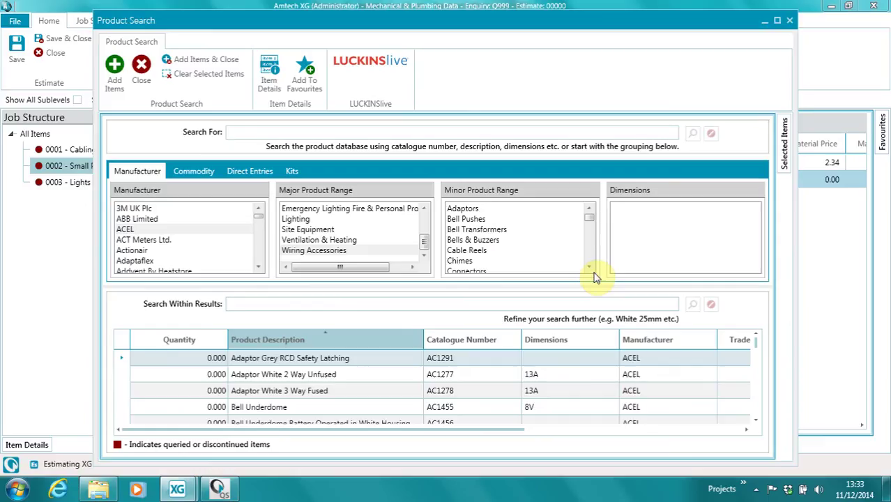
click(589, 268)
click(589, 256)
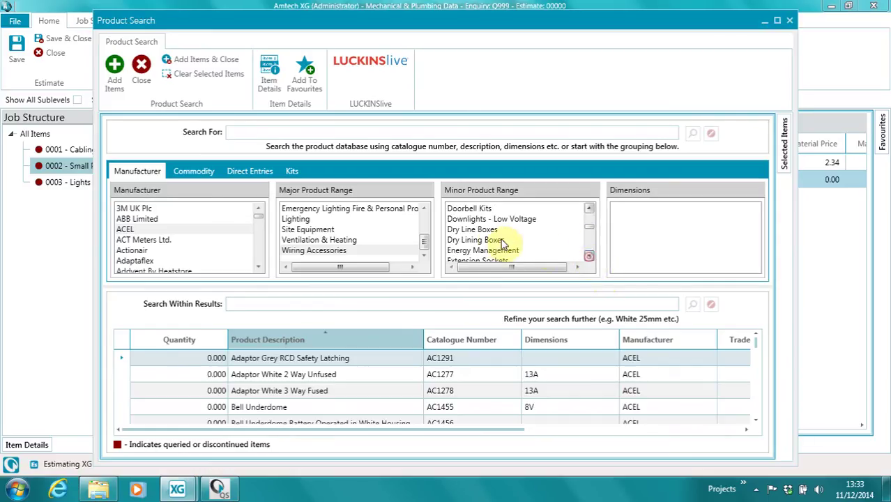
click(490, 230)
click(624, 211)
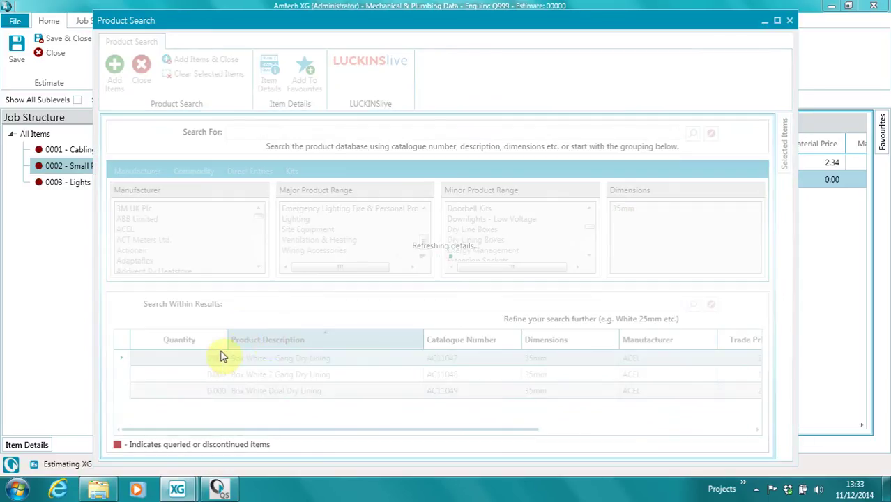
click(216, 358)
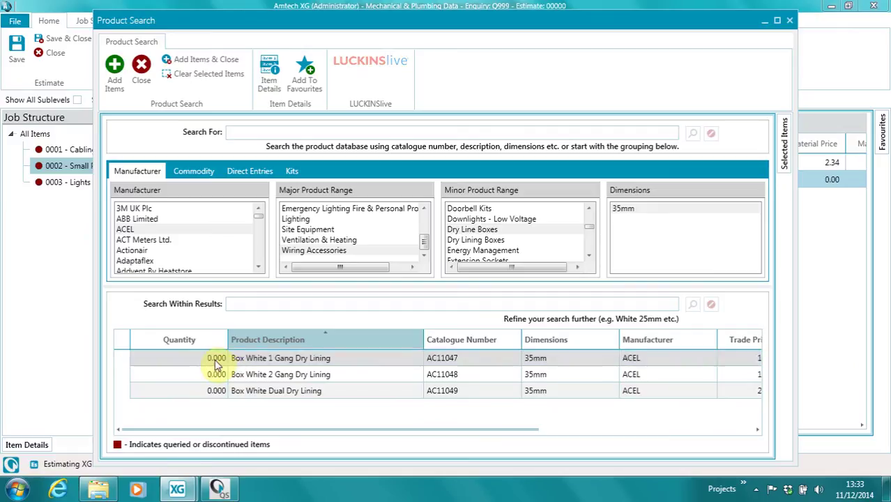
click(218, 489)
Step: Count five symbols down the right-hand rooms and export the 5 Each count to Amtech XG
click(172, 56)
click(451, 249)
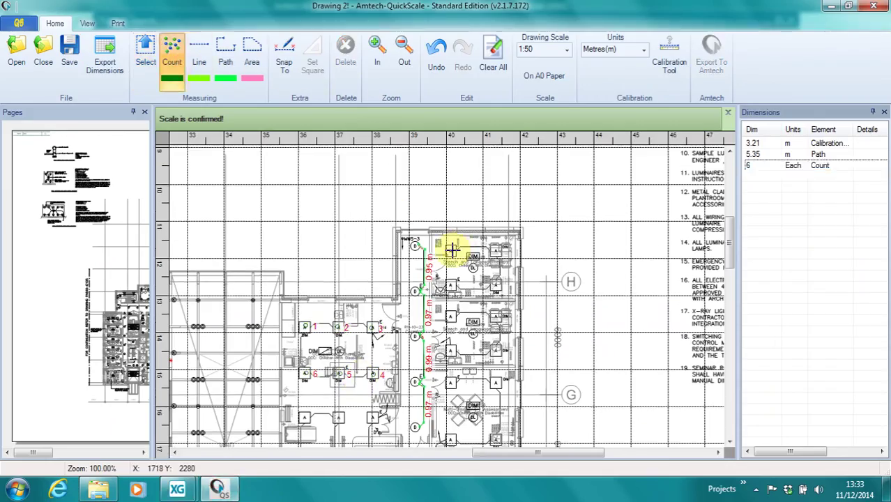
click(452, 283)
click(452, 317)
click(452, 350)
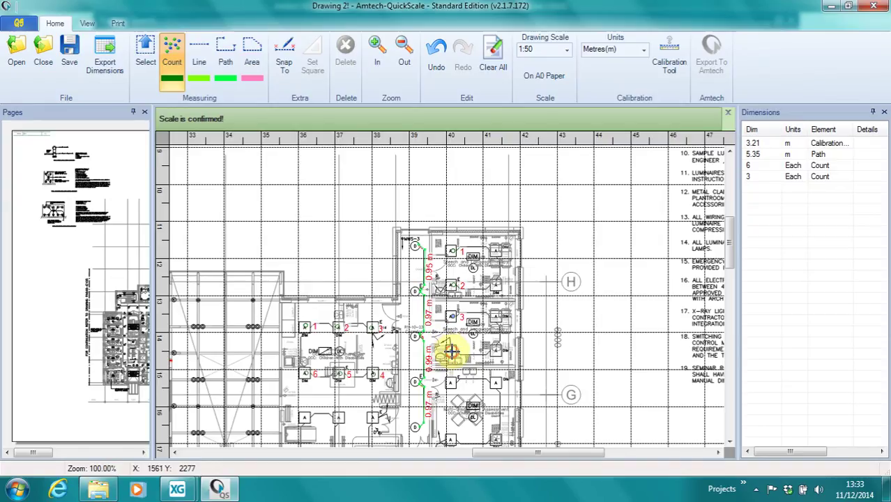
click(452, 378)
right_click(452, 378)
click(488, 384)
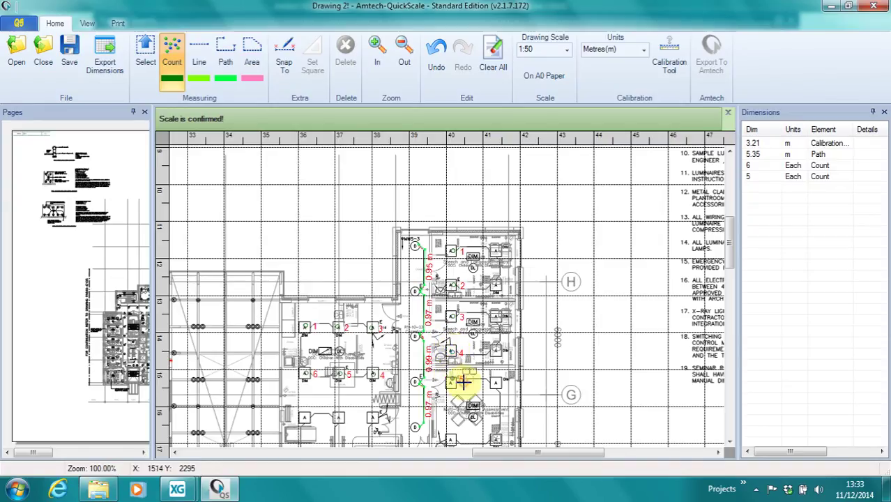
click(756, 176)
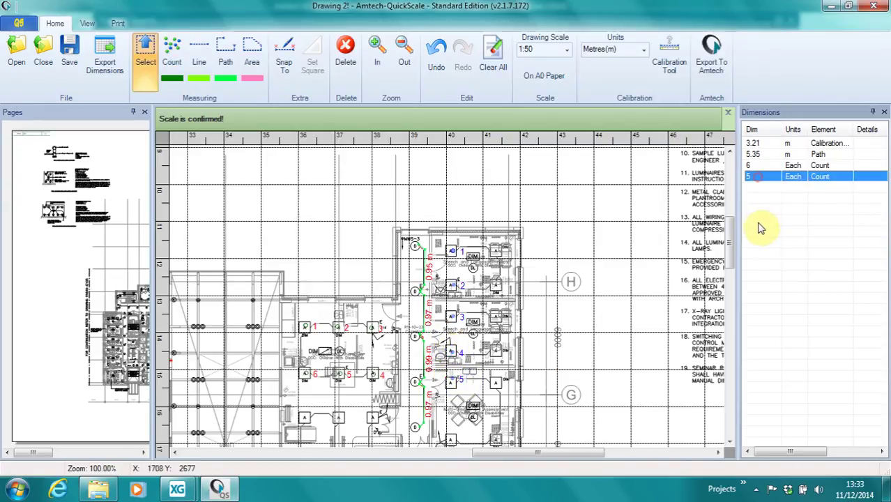
click(709, 79)
mouse_move(177, 490)
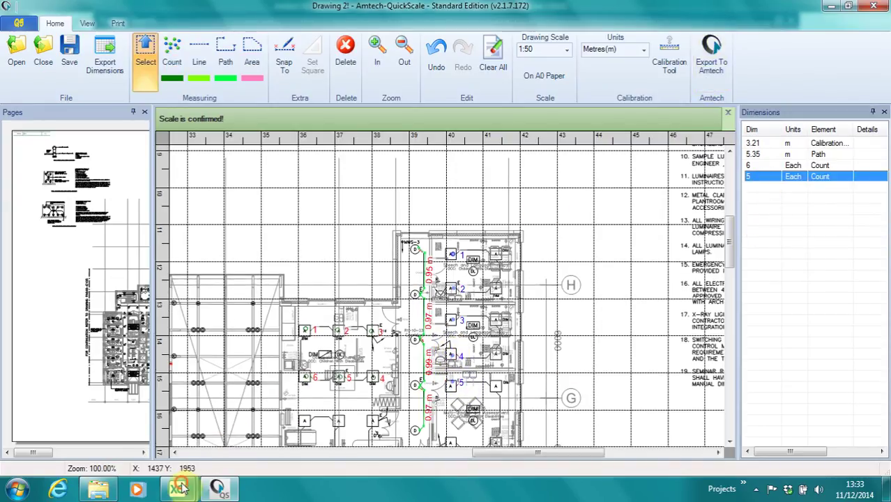
Step: Add 5 Box White 1 Gang Dry Lining boxes and select the Small Power level's Area field
click(231, 398)
click(182, 358)
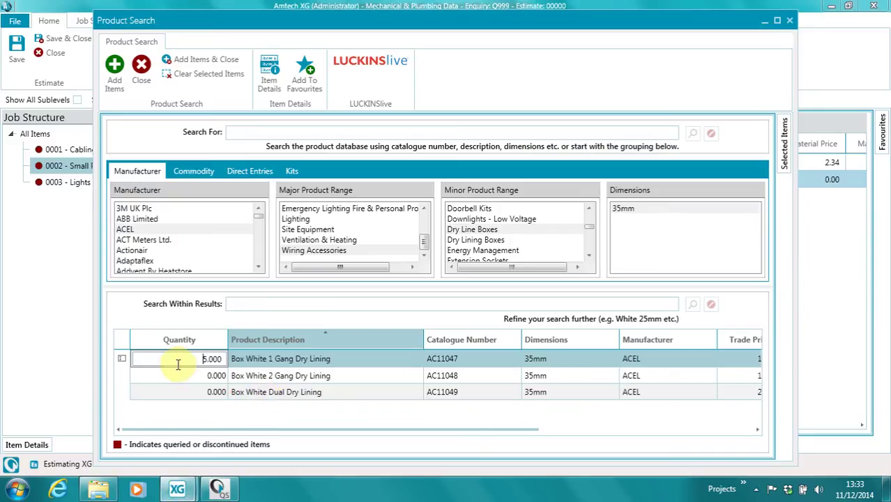
text(5)
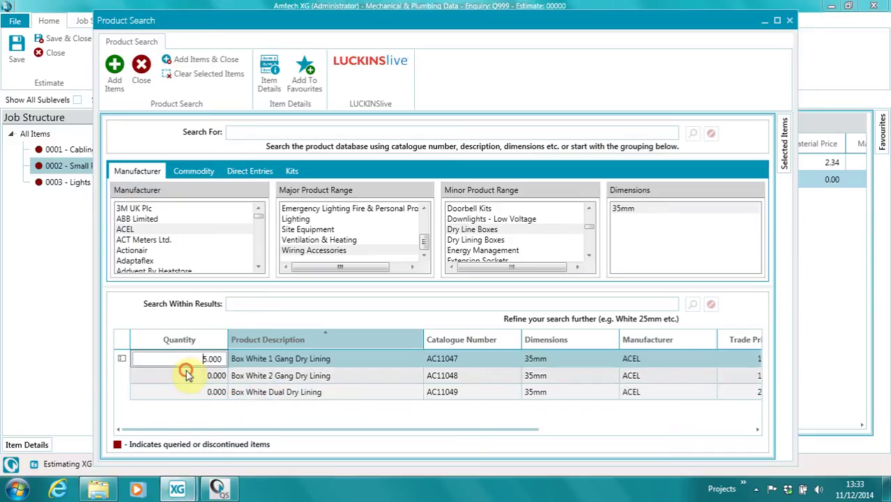
click(185, 370)
click(173, 59)
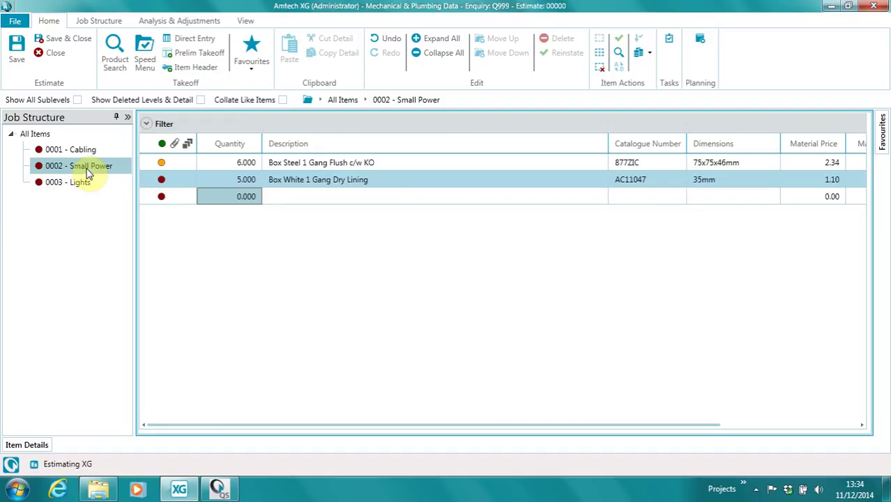
click(127, 117)
click(441, 319)
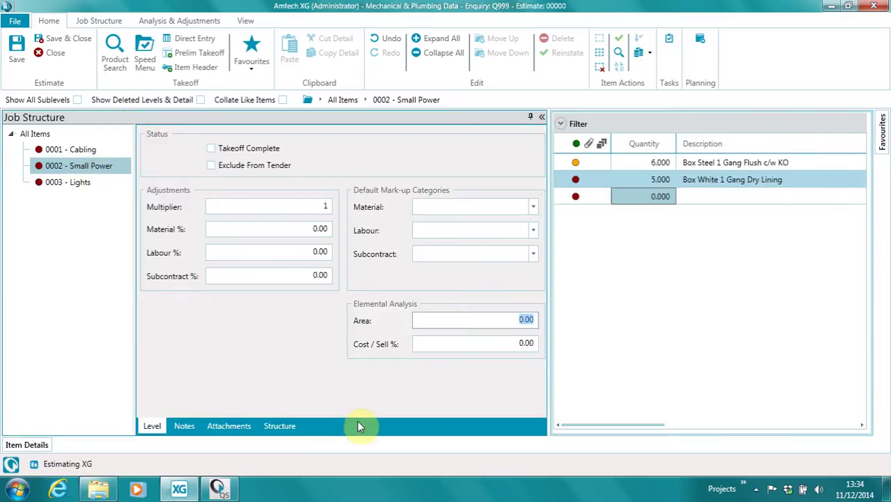
Step: Return to QuickScale and zoom the drawing out to 50%
click(216, 489)
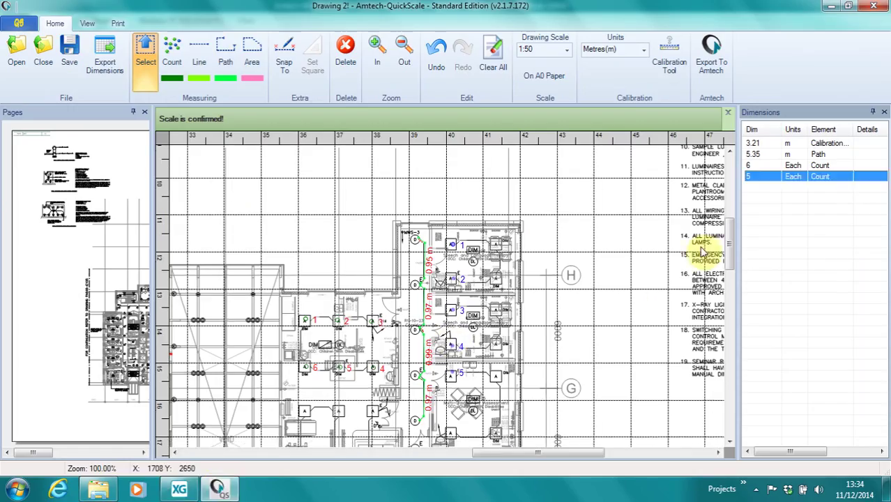
scroll(730, 243, down, 3)
scroll(730, 244, down, 2)
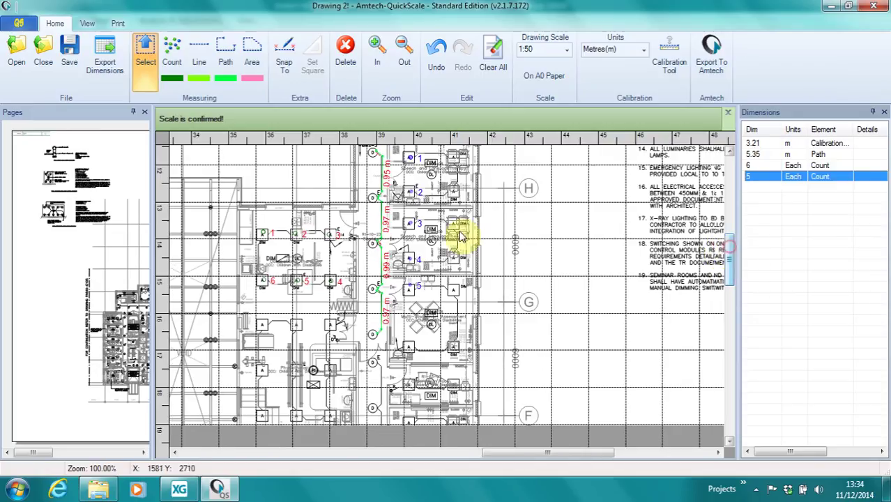
click(404, 52)
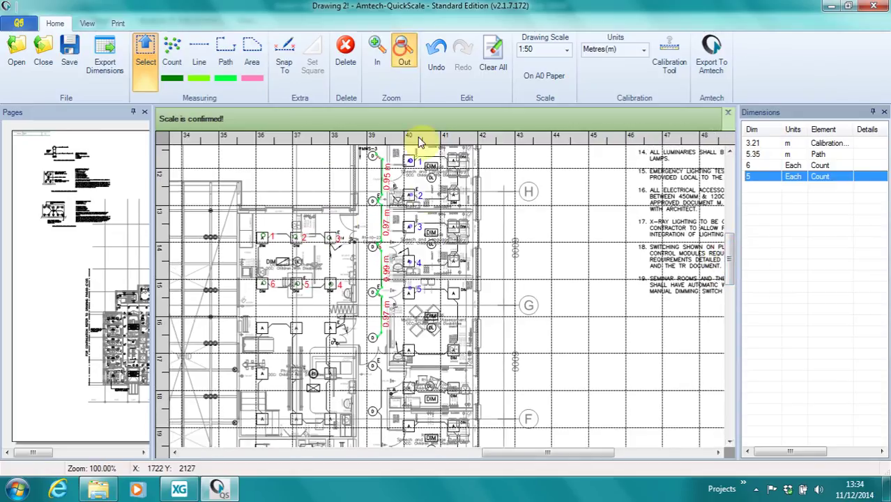
click(457, 254)
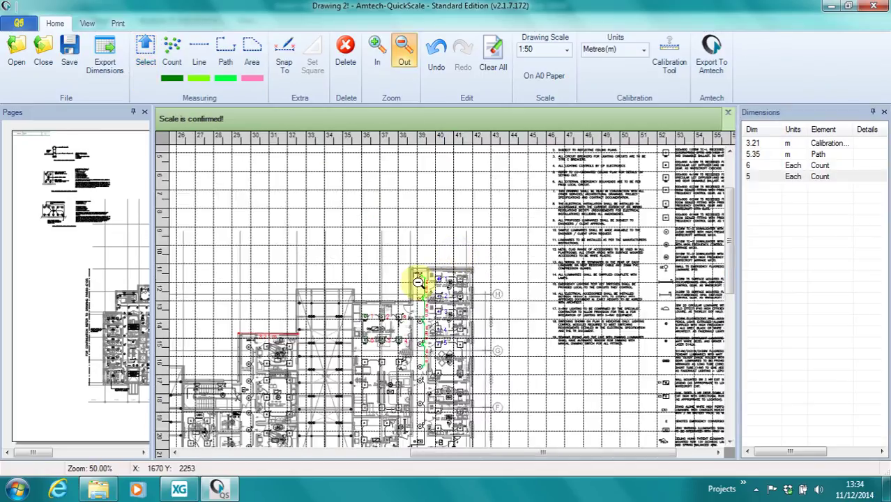
Step: Draw a four-corner 18.62 m² area over the rooms beside the corridor
click(251, 52)
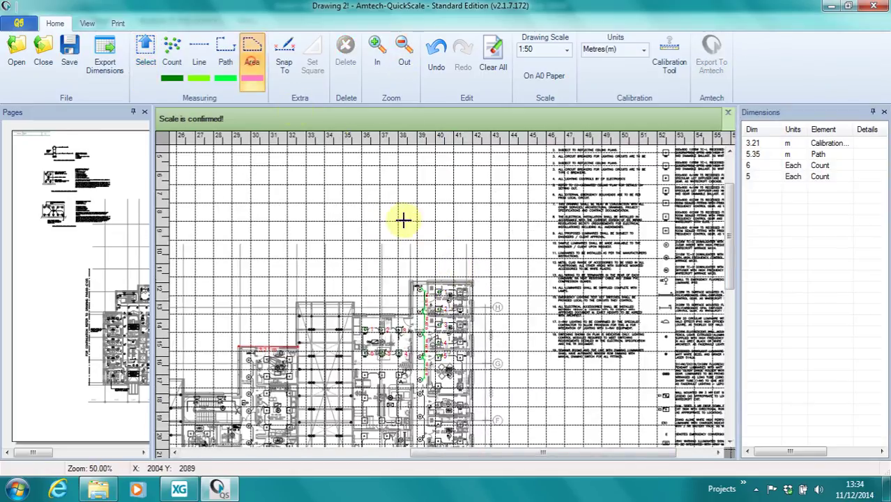
click(353, 316)
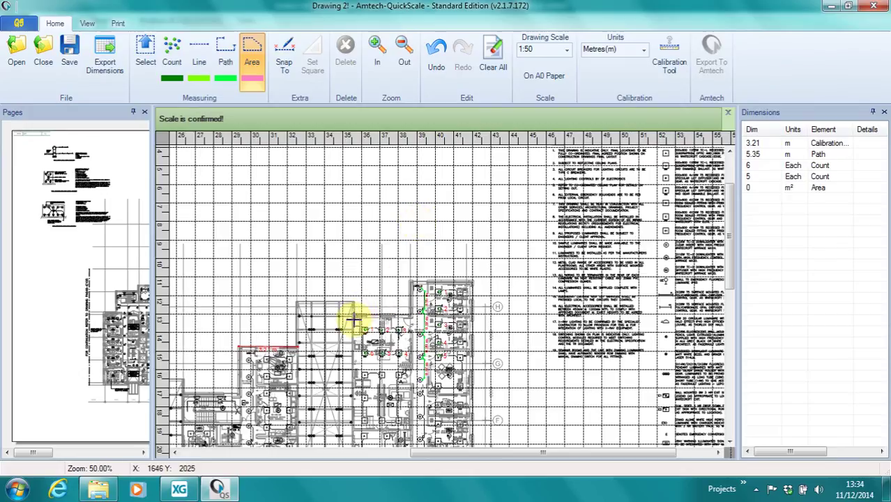
click(352, 426)
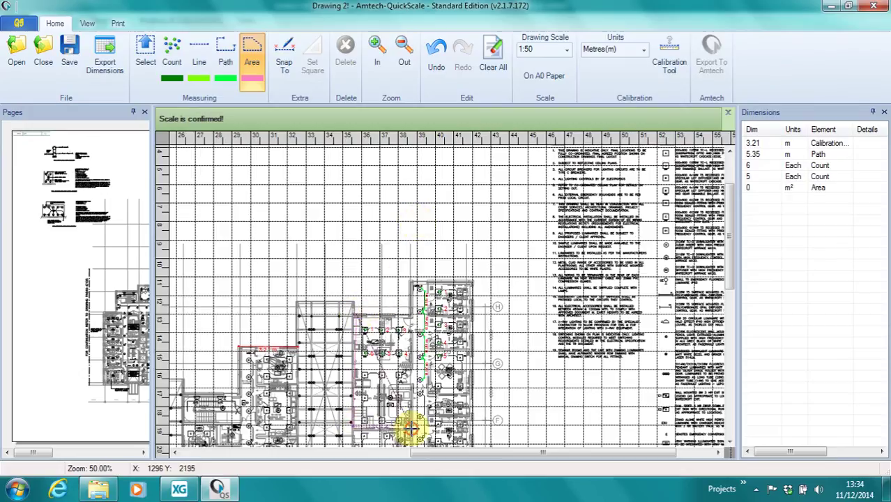
click(410, 427)
click(411, 313)
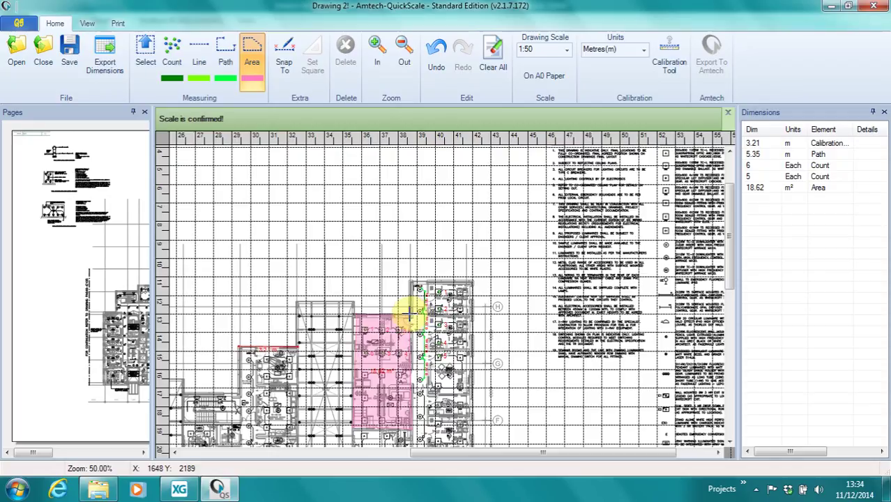
right_click(410, 314)
click(423, 317)
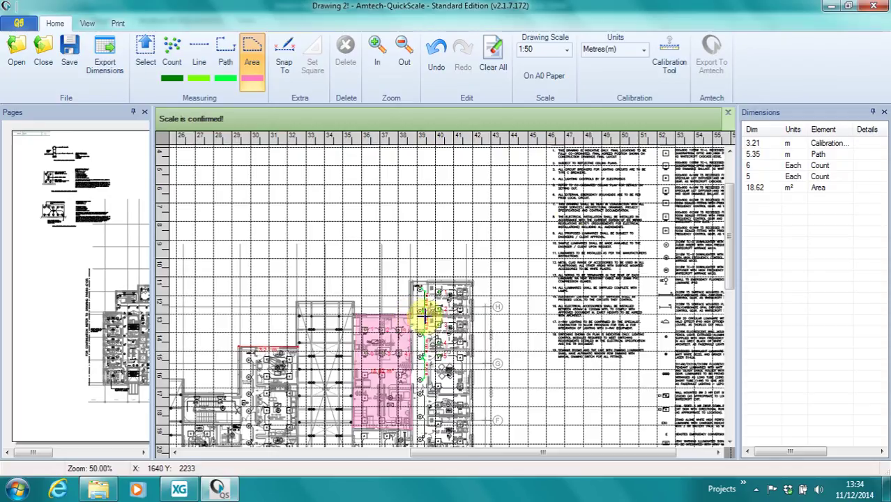
Step: Export the 18.62 m² area into Amtech XG's Area field, then return to QuickScale
click(753, 188)
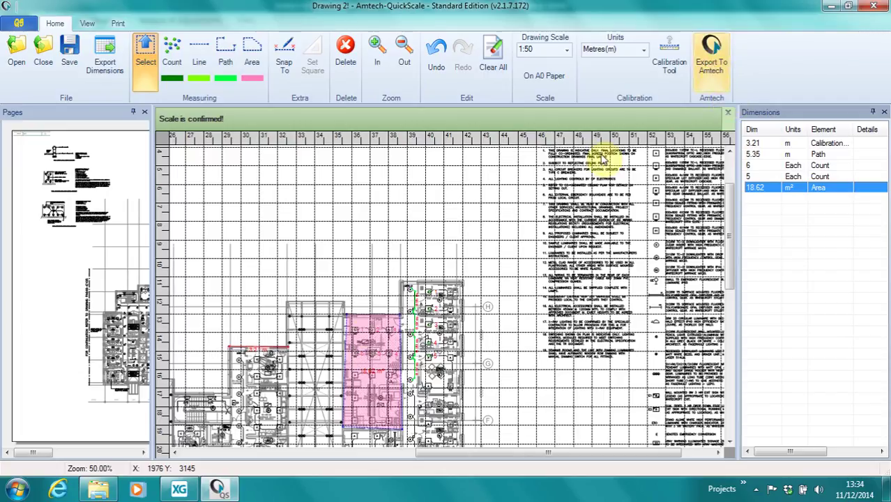
click(179, 489)
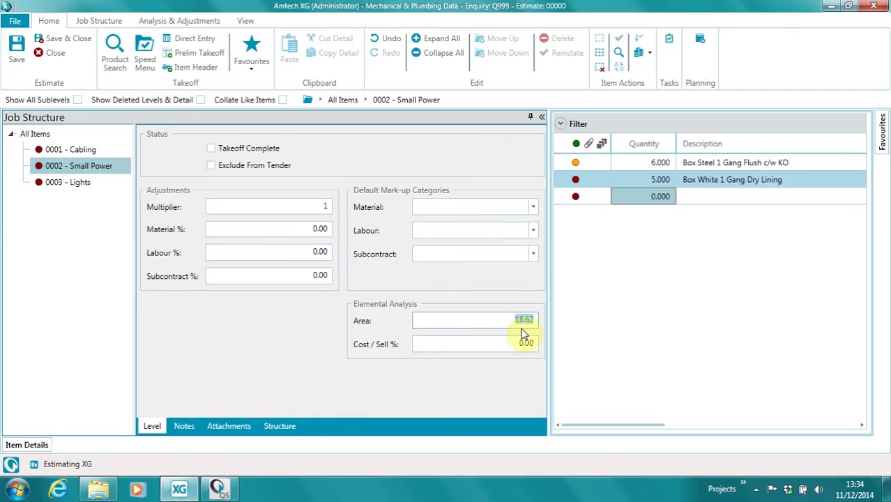
click(542, 117)
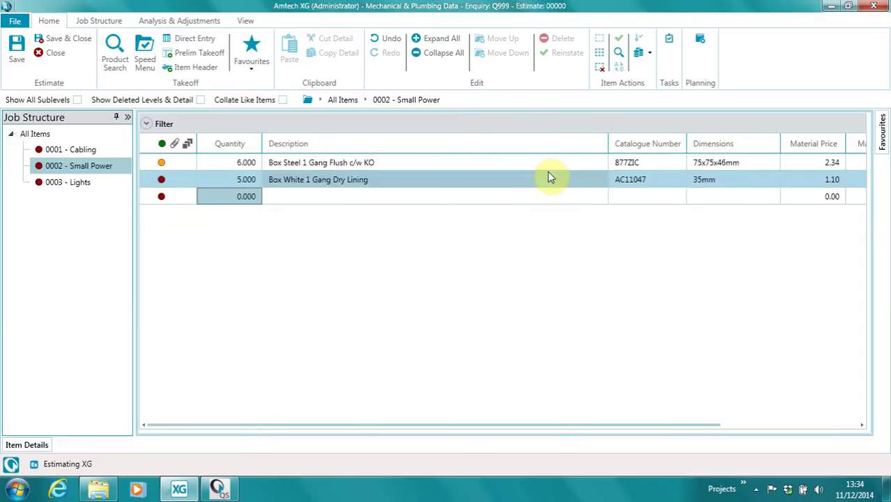
click(218, 489)
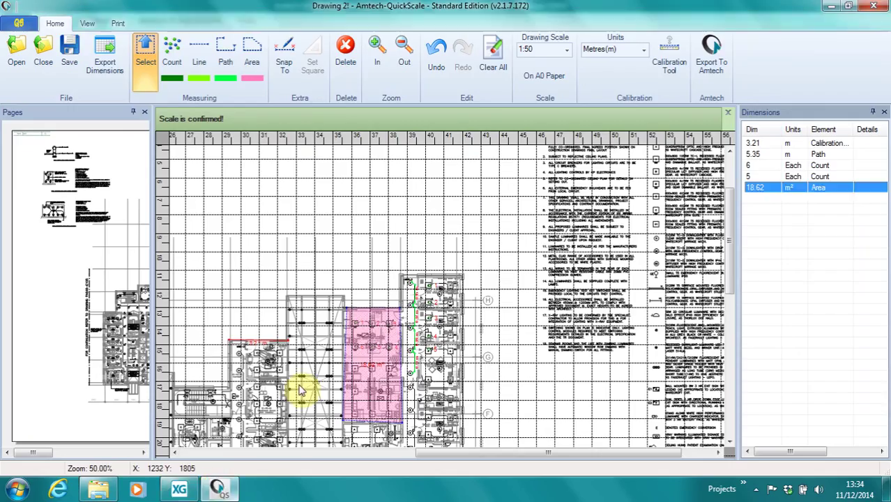
Step: Bring Amtech XG forward and drop the blank row, leaving the two Small Power lines
scroll(275, 155, up, 2)
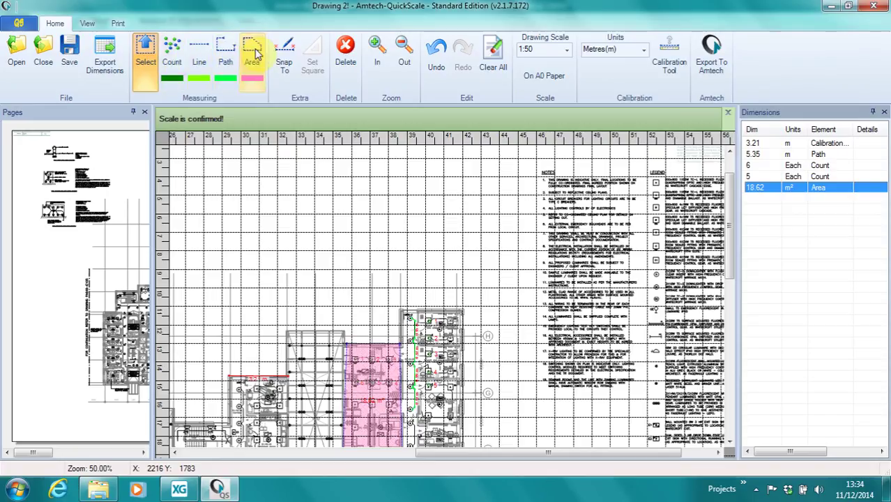
click(711, 50)
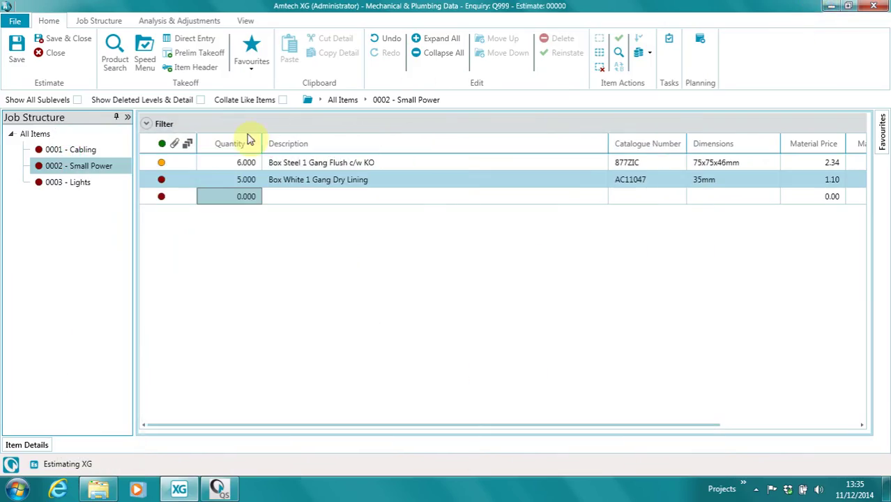
click(237, 179)
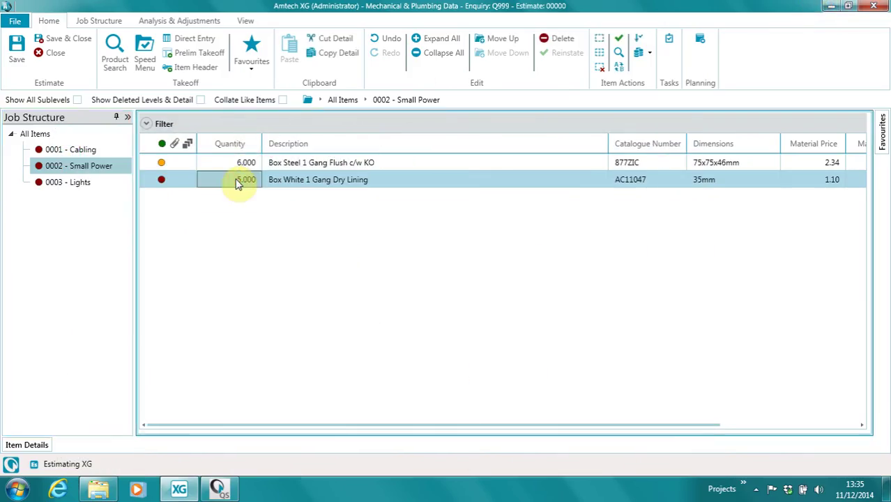
Step: Minimise Amtech XG to reveal the Amtech desktop wallpaper
click(834, 13)
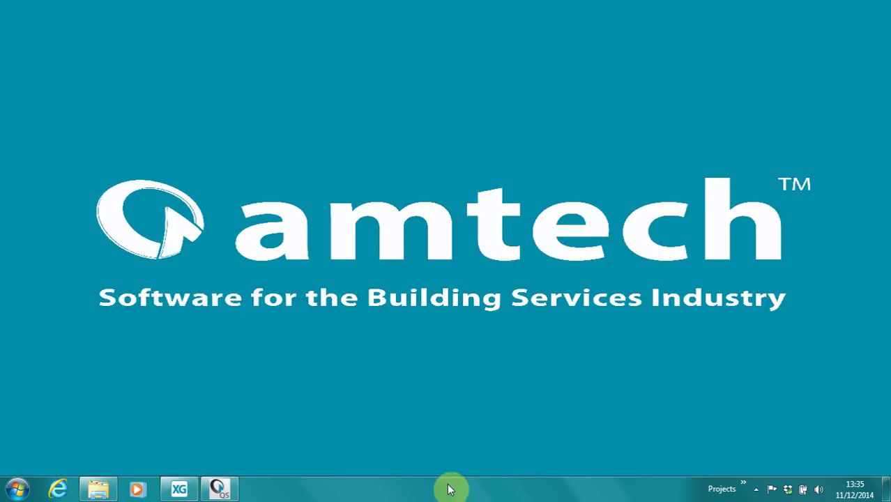